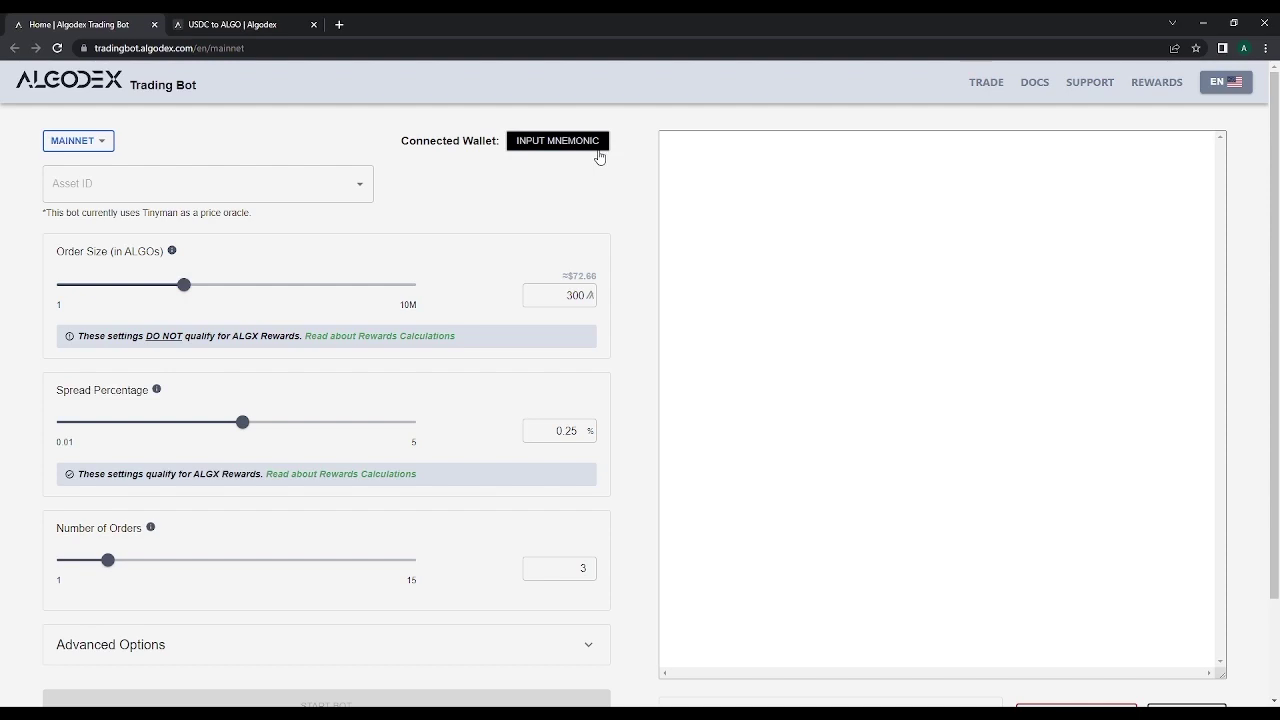
# Connect the wallet by entering its mnemonic phrase and select MAINNET as the network.
pyautogui.click(599, 157)
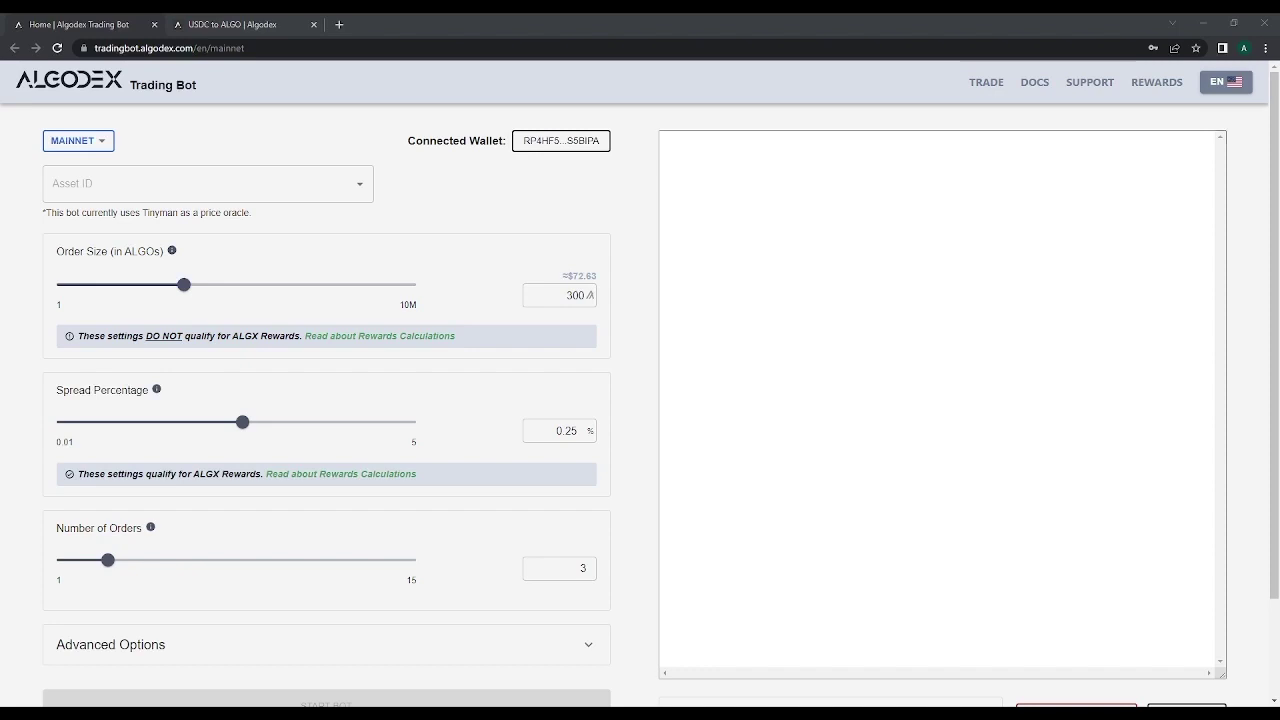
pyautogui.click(557, 182)
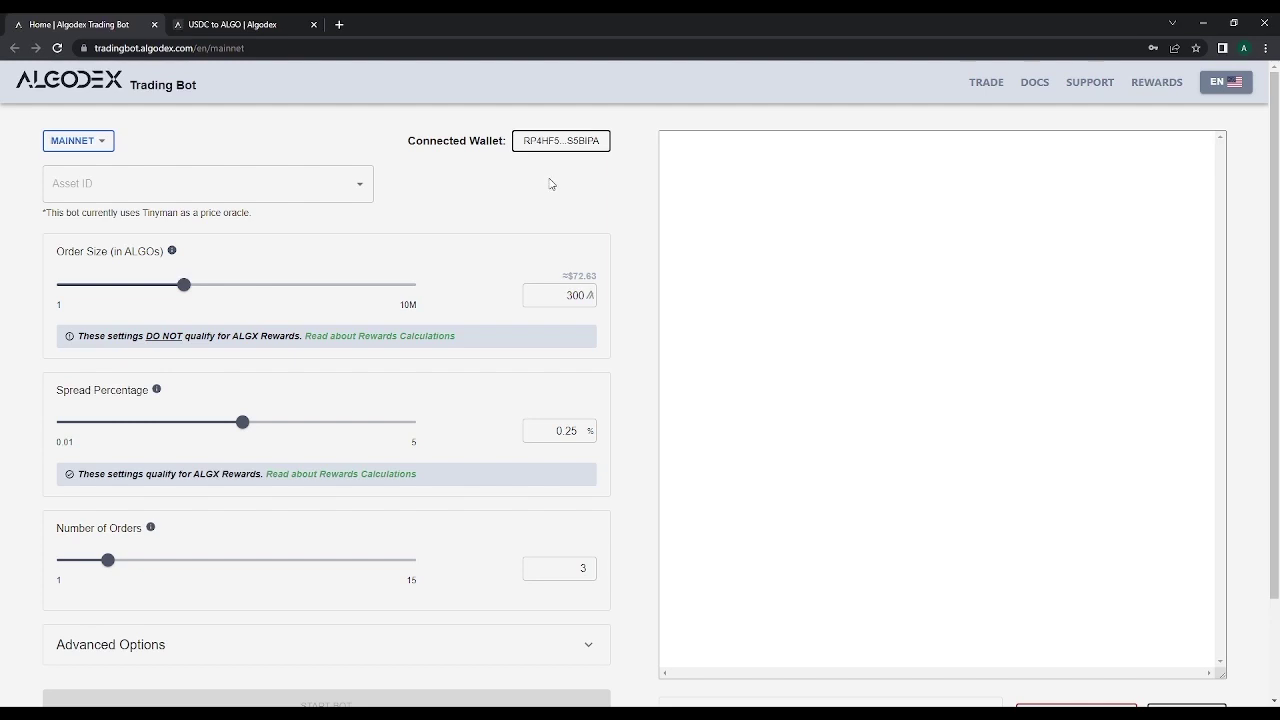
pyautogui.click(80, 140)
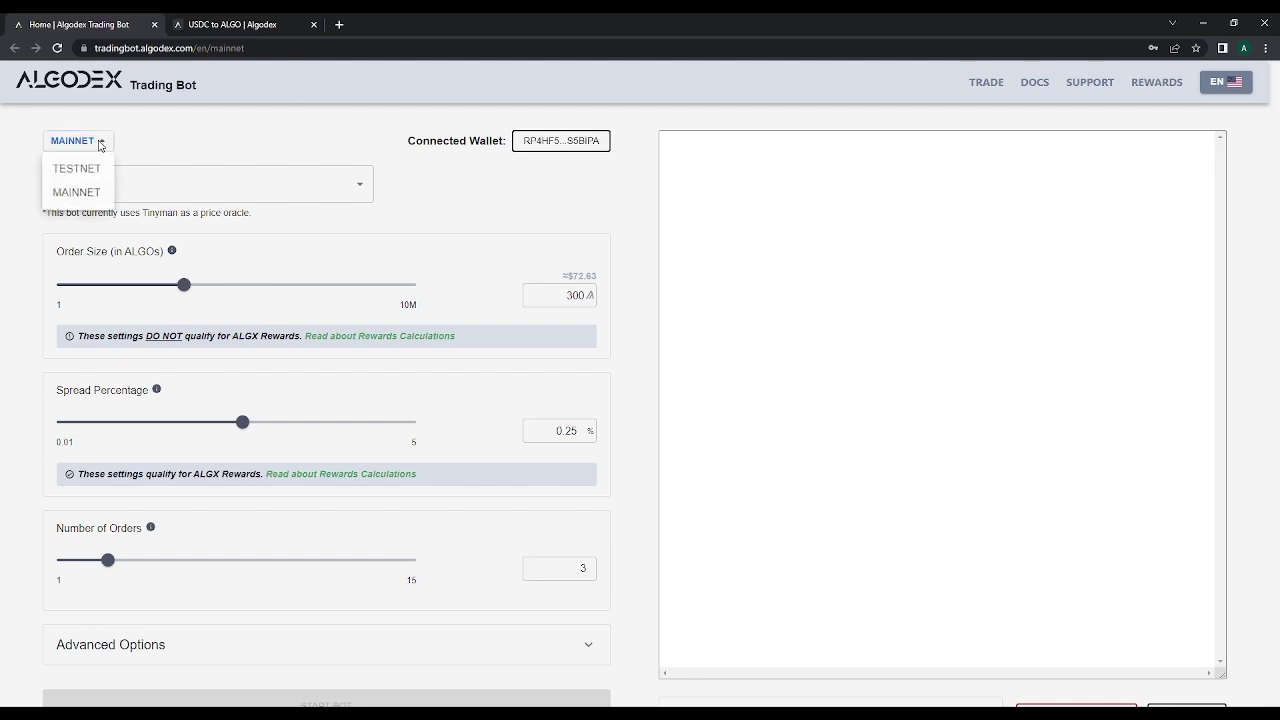
pyautogui.click(60, 193)
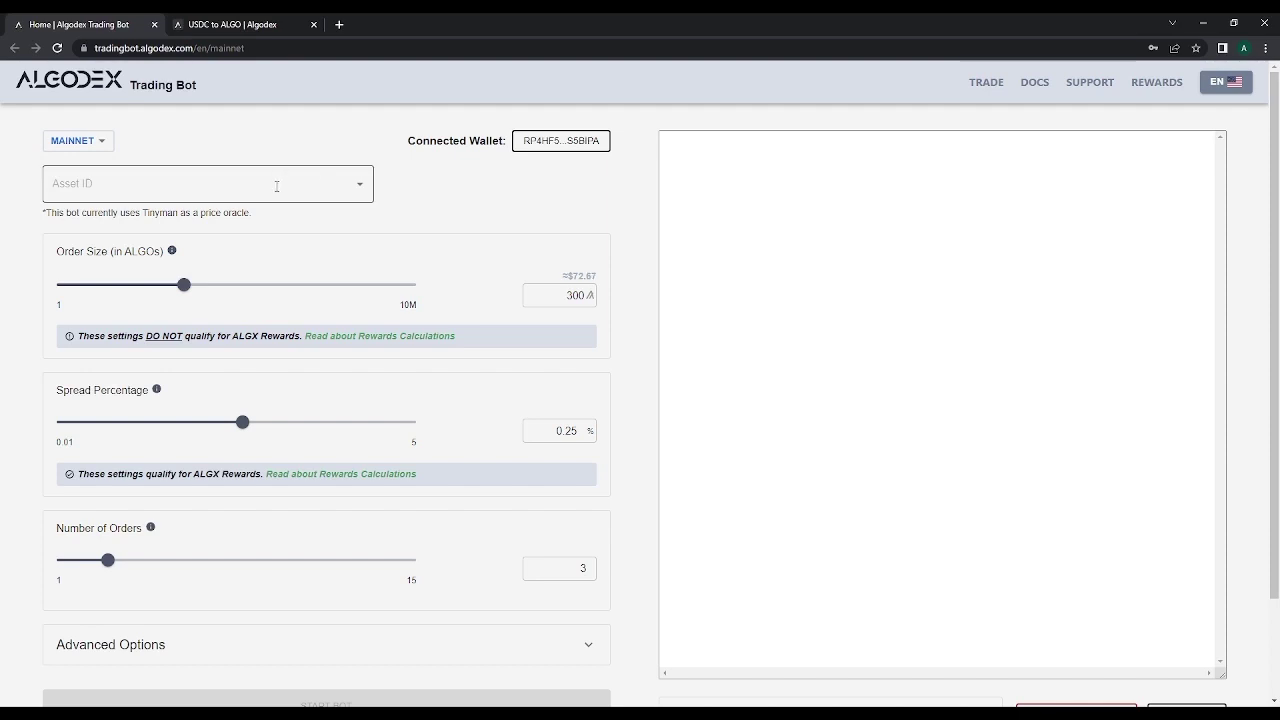
# Copy the USDC asset ID from the asset's details on the Algodex USDC to ALGO trading page.
pyautogui.click(277, 186)
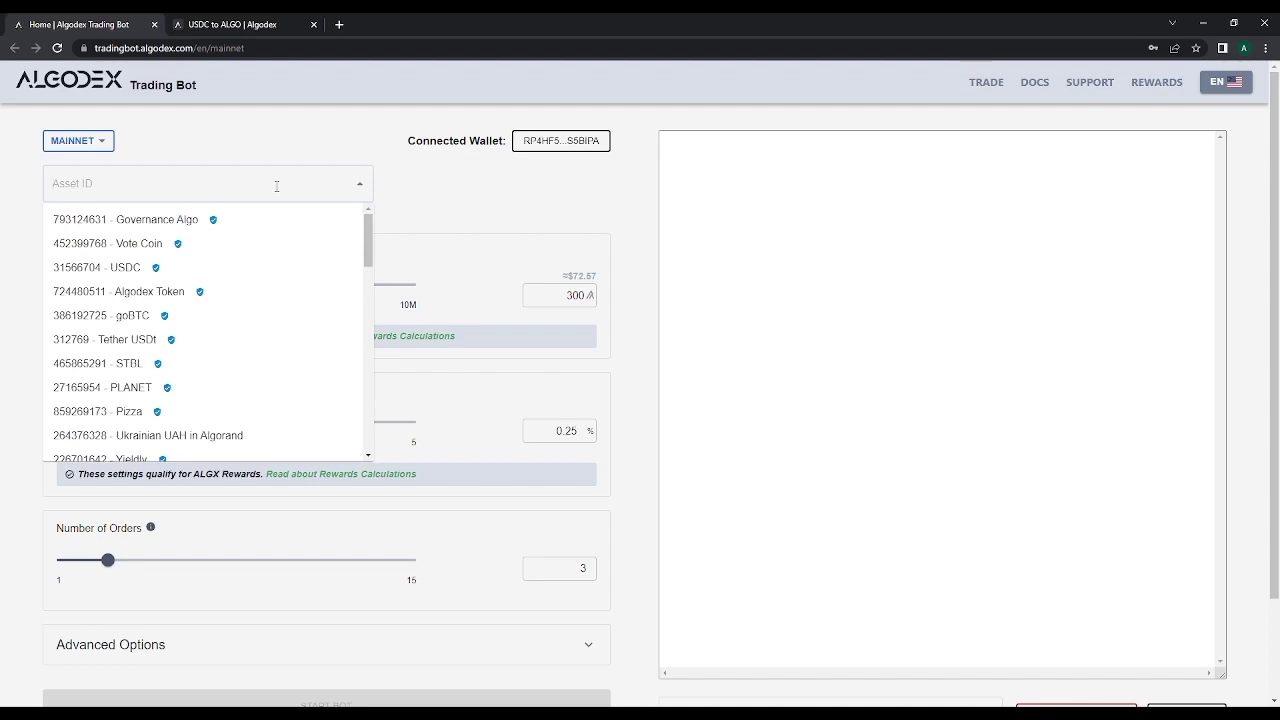
pyautogui.click(265, 25)
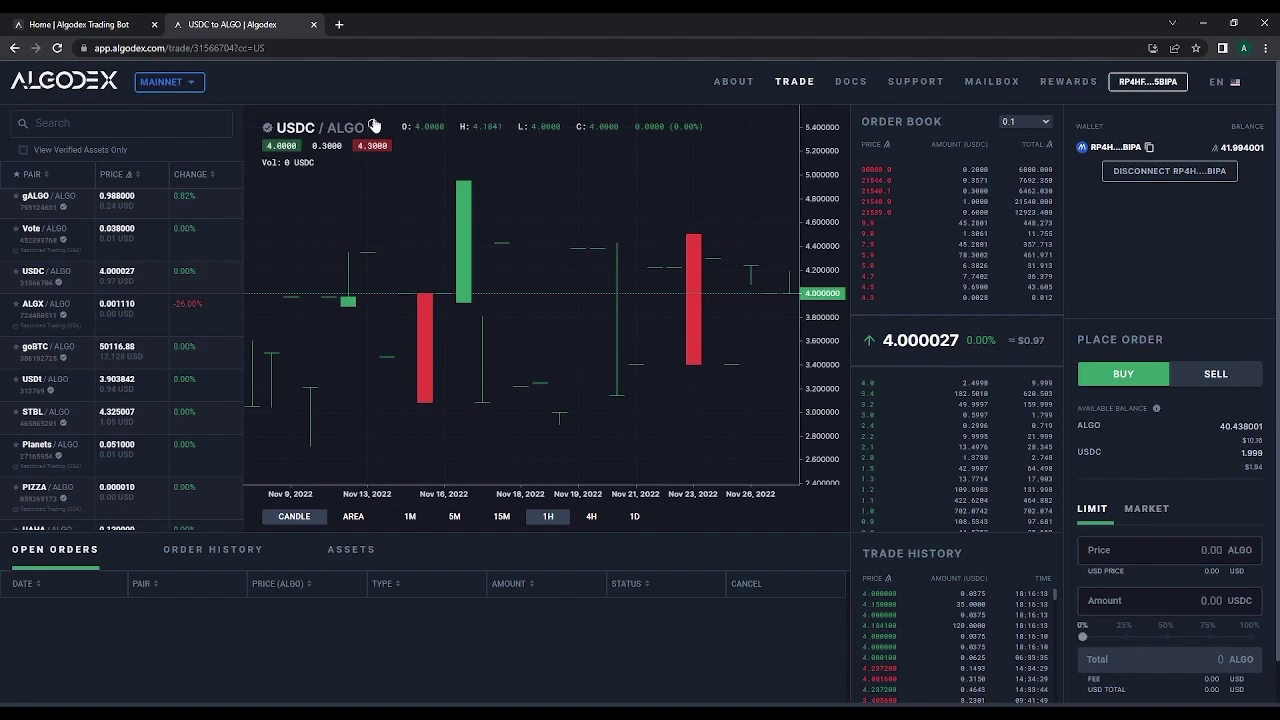
pyautogui.click(373, 125)
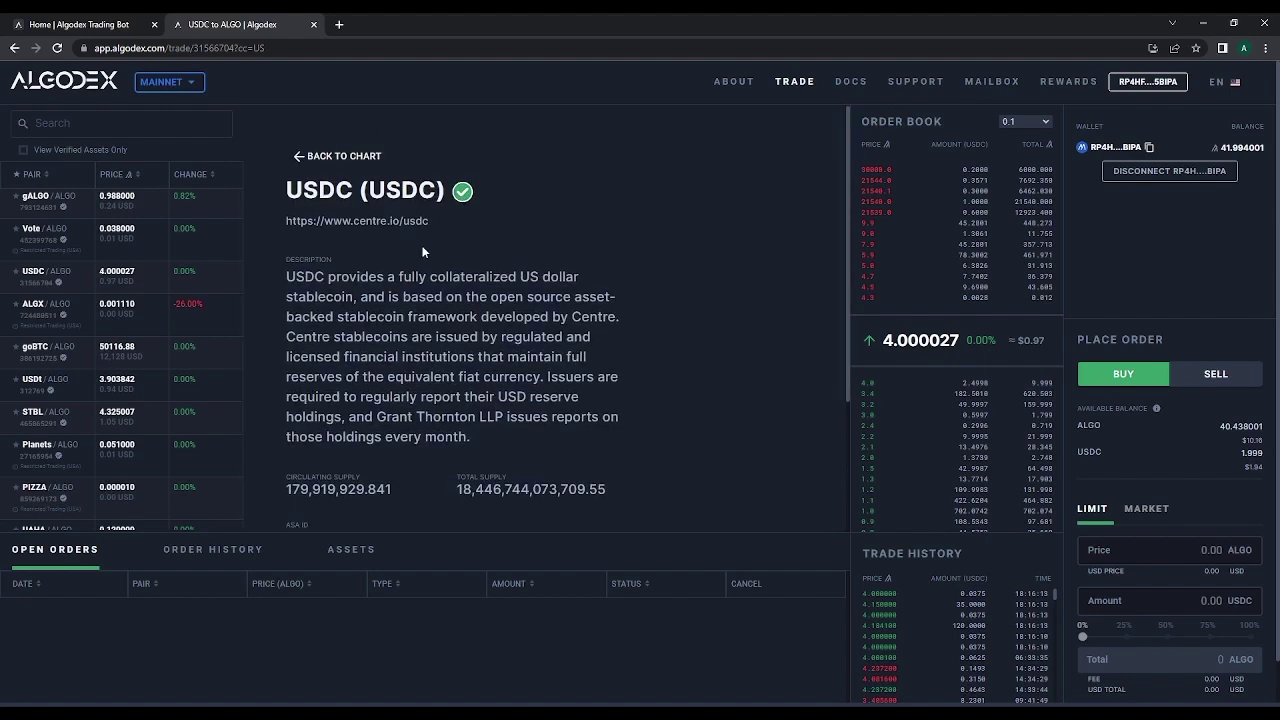
pyautogui.scroll(-2, 422, 252)
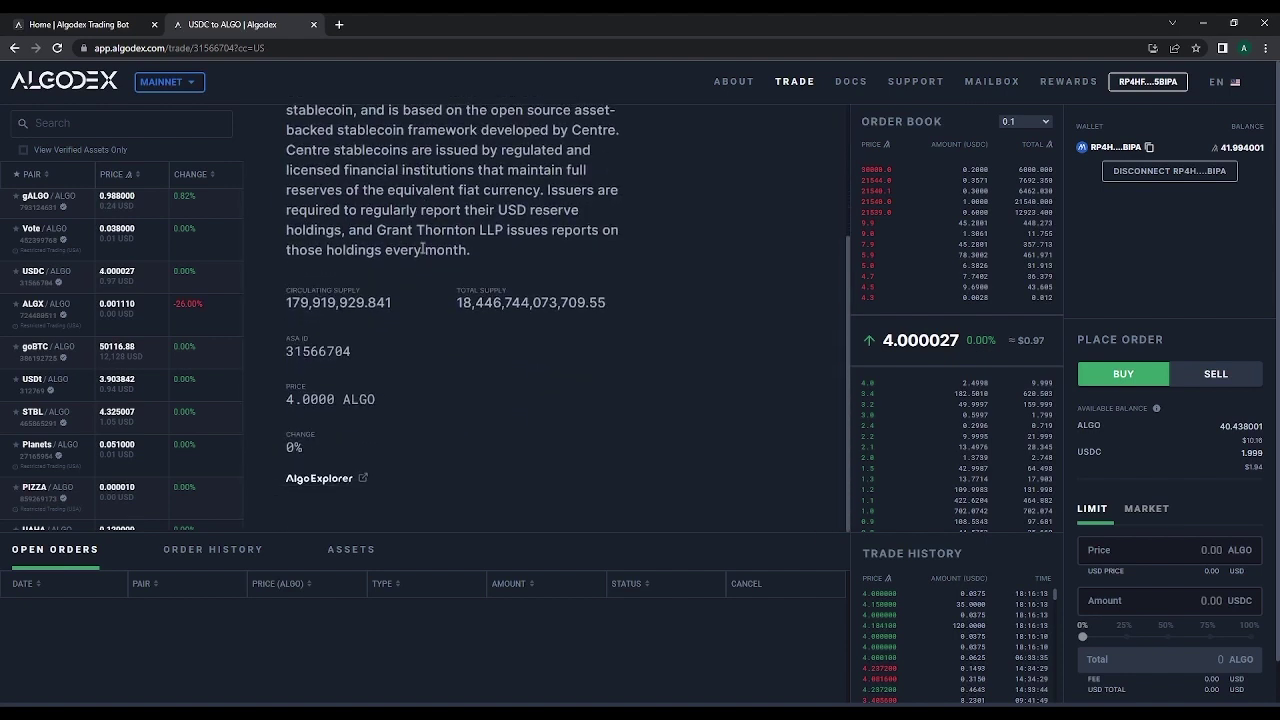
pyautogui.moveTo(352, 357)
pyautogui.mouseDown()
pyautogui.moveTo(287, 354)
pyautogui.moveTo(352, 353)
pyautogui.mouseUp()
pyautogui.hotkey('ctrl', 'c')
pyautogui.click(287, 354)
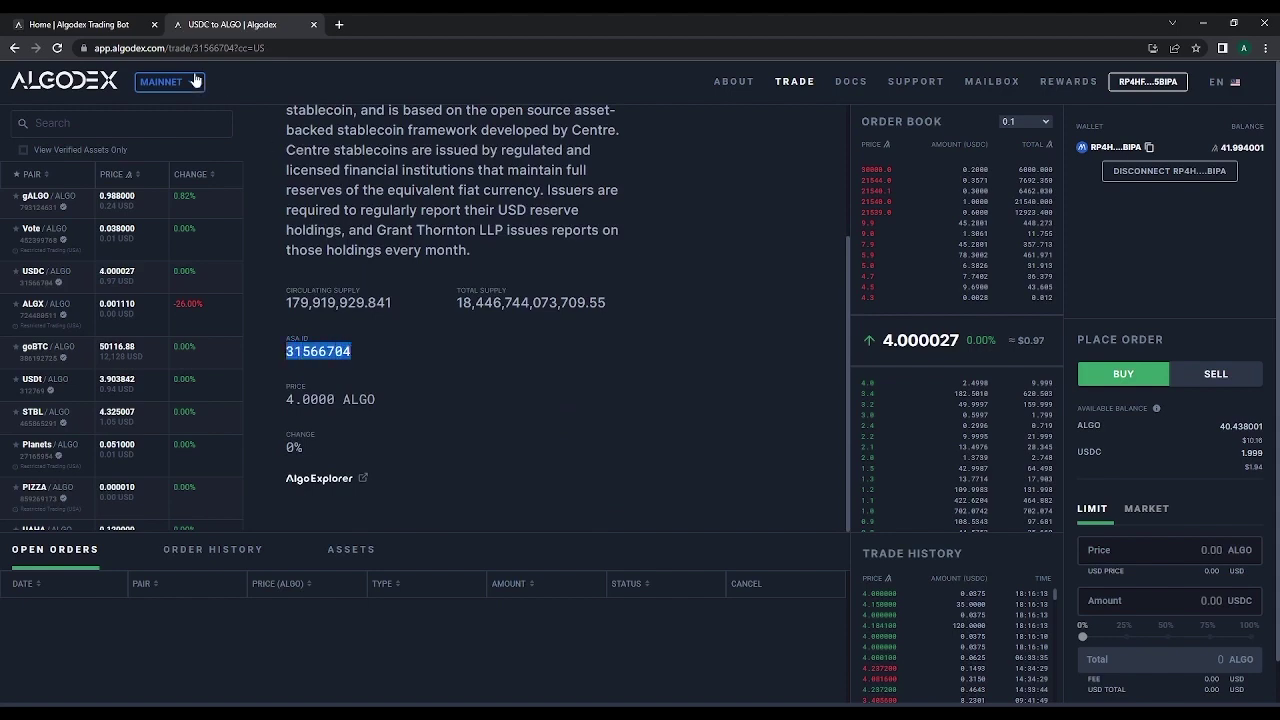
# Return to the trading bot page and choose 31566704 - USDC as the asset by its pasted ID.
pyautogui.click(98, 25)
pyautogui.click(176, 181)
pyautogui.hotkey('ctrl', 'v')
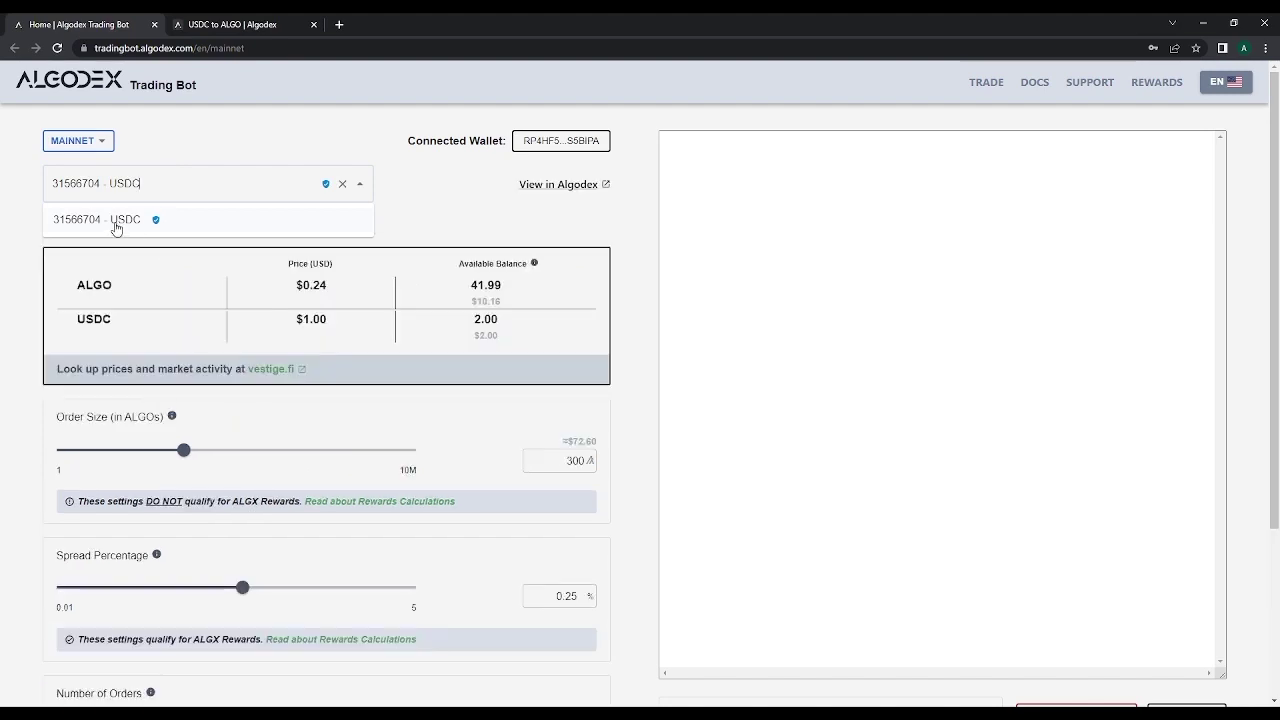
pyautogui.click(115, 222)
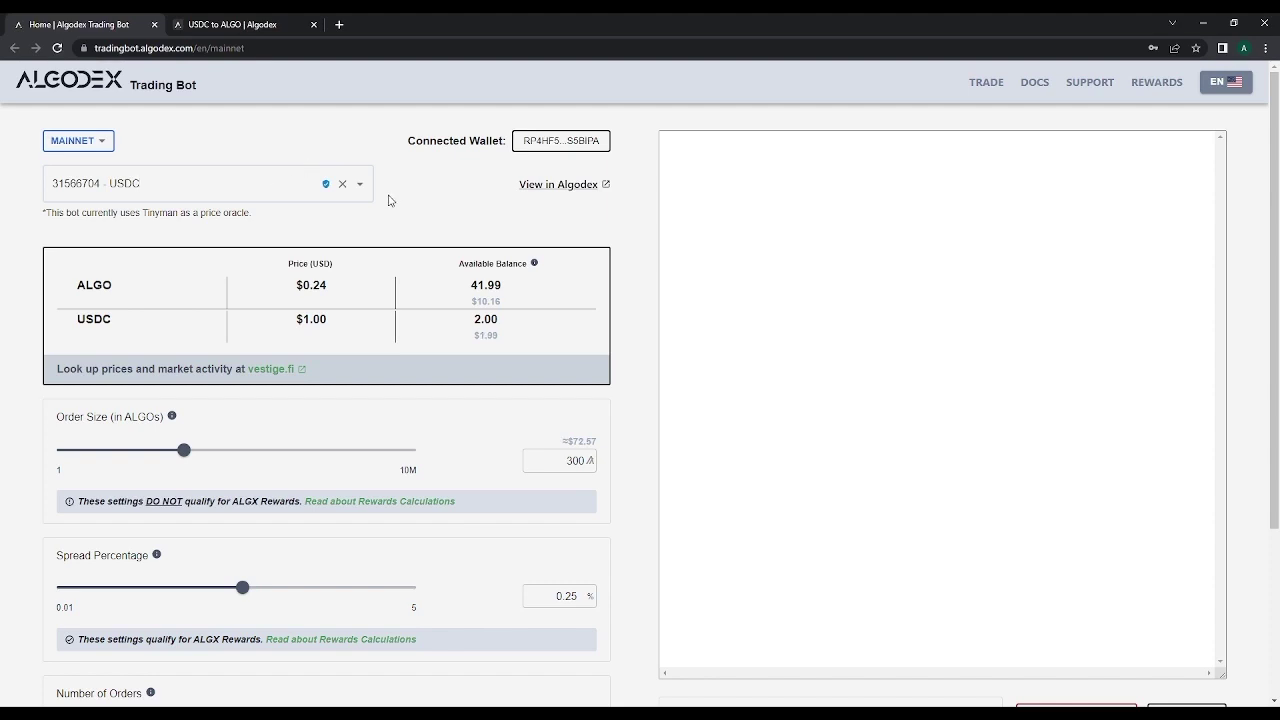
pyautogui.click(390, 228)
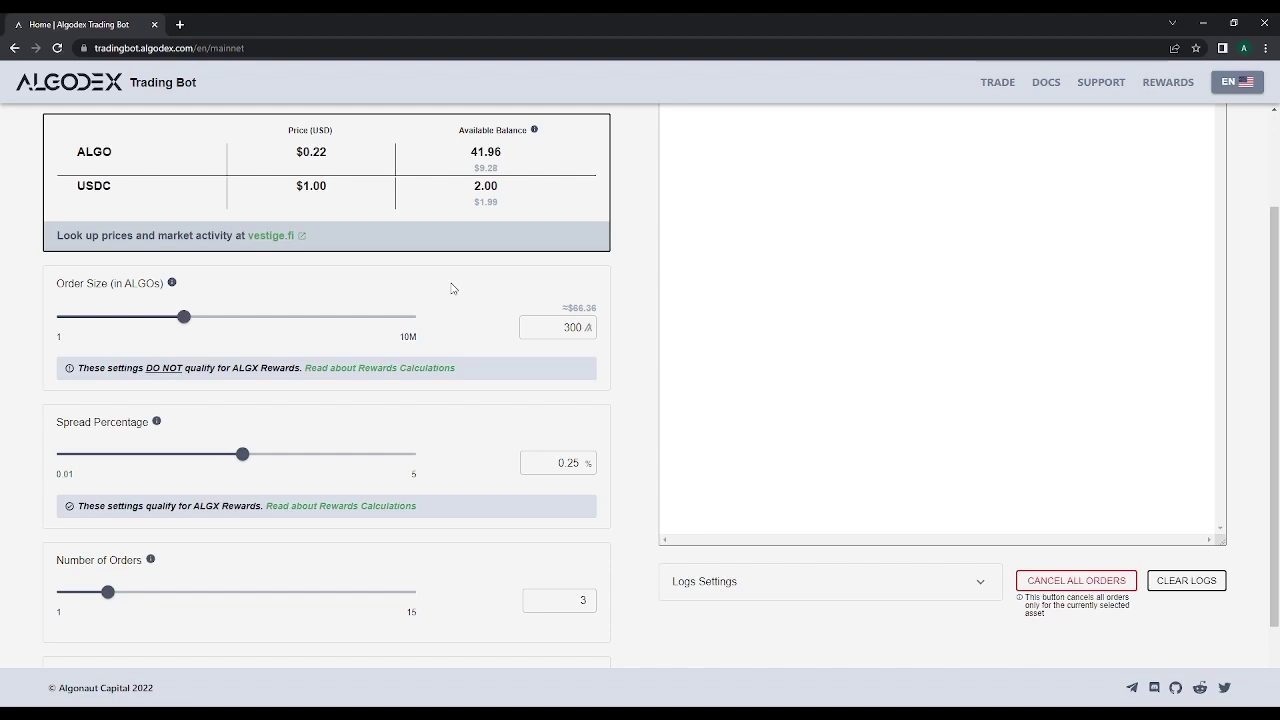
# Set the bot's order size to 8 ALGO.
pyautogui.moveTo(186, 317); pyautogui.dragTo(252, 323)
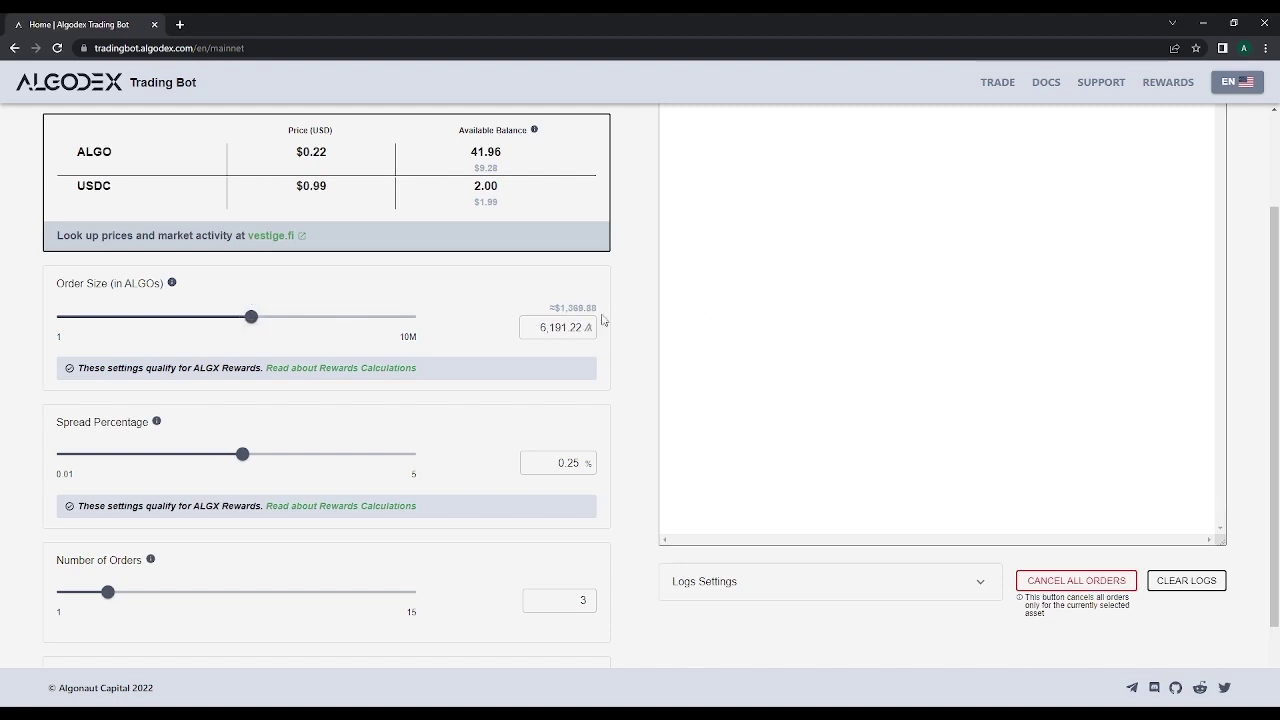
pyautogui.doubleClick(598, 322)
pyautogui.write('8')
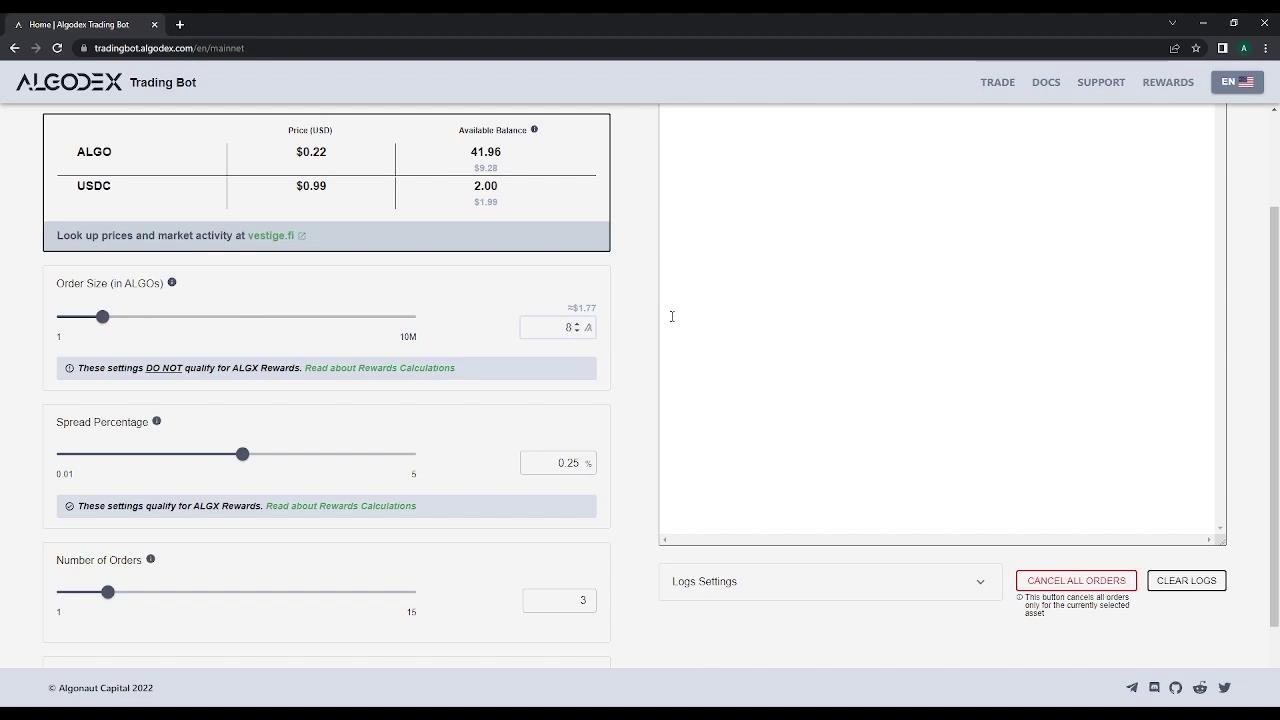
pyautogui.click(630, 315)
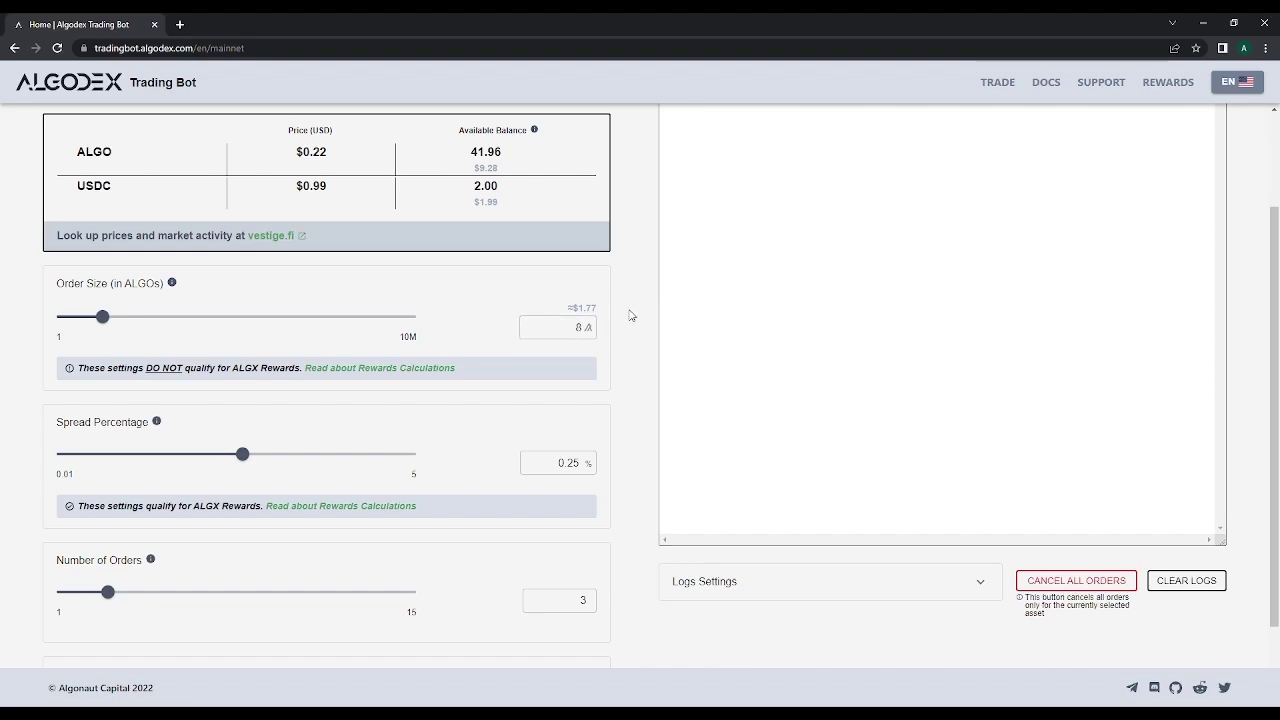
pyautogui.moveTo(147, 369); pyautogui.dragTo(203, 368)
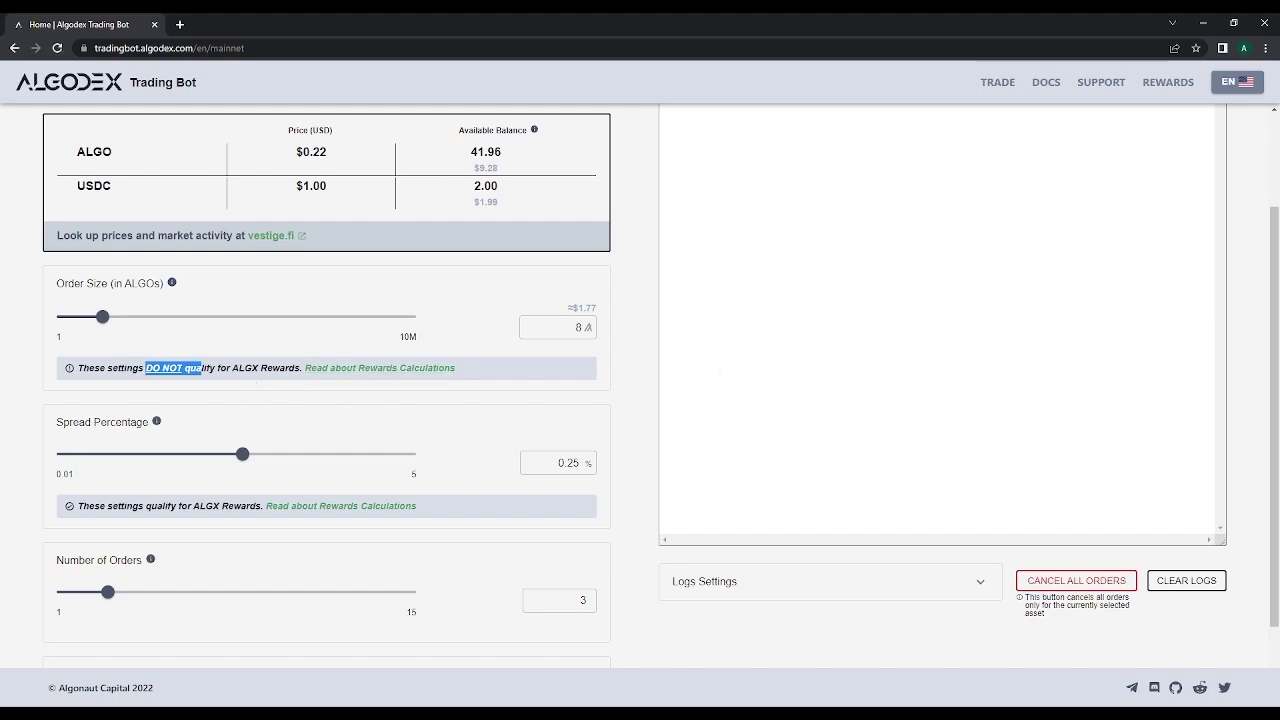
# Set the spread percentage to 1 %.
pyautogui.scroll(-1, 640, 380)
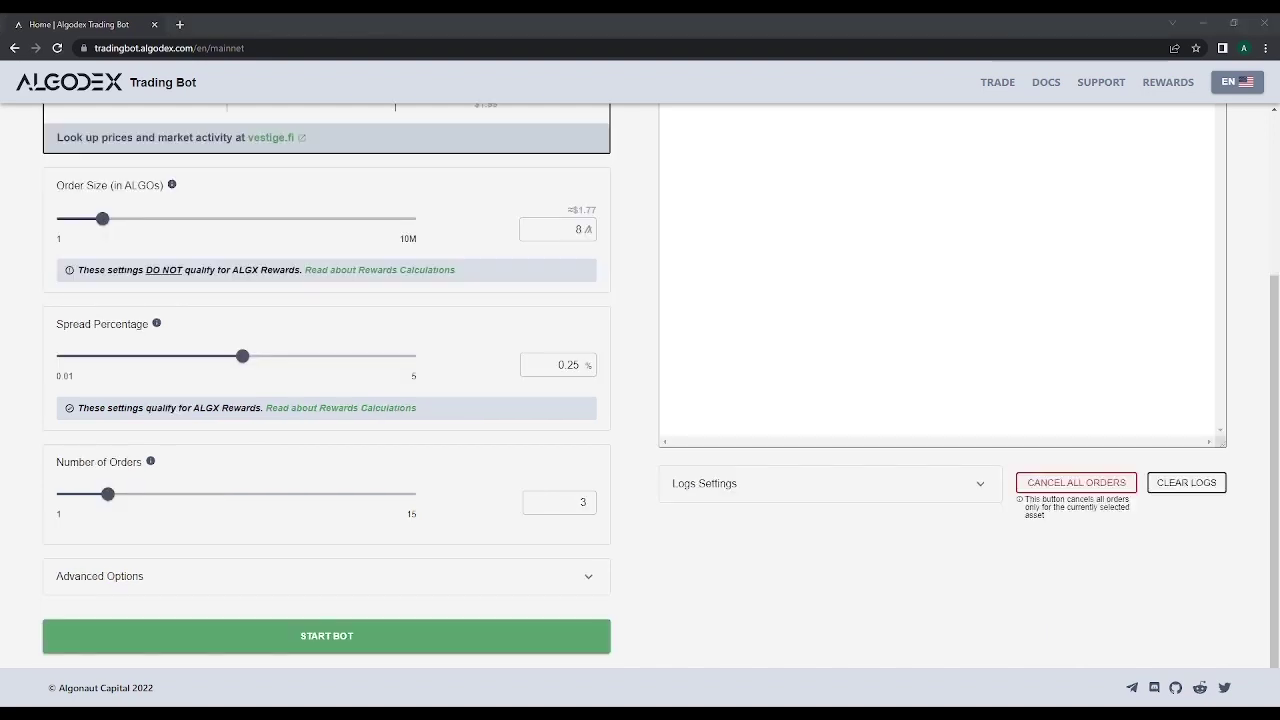
pyautogui.click(385, 331)
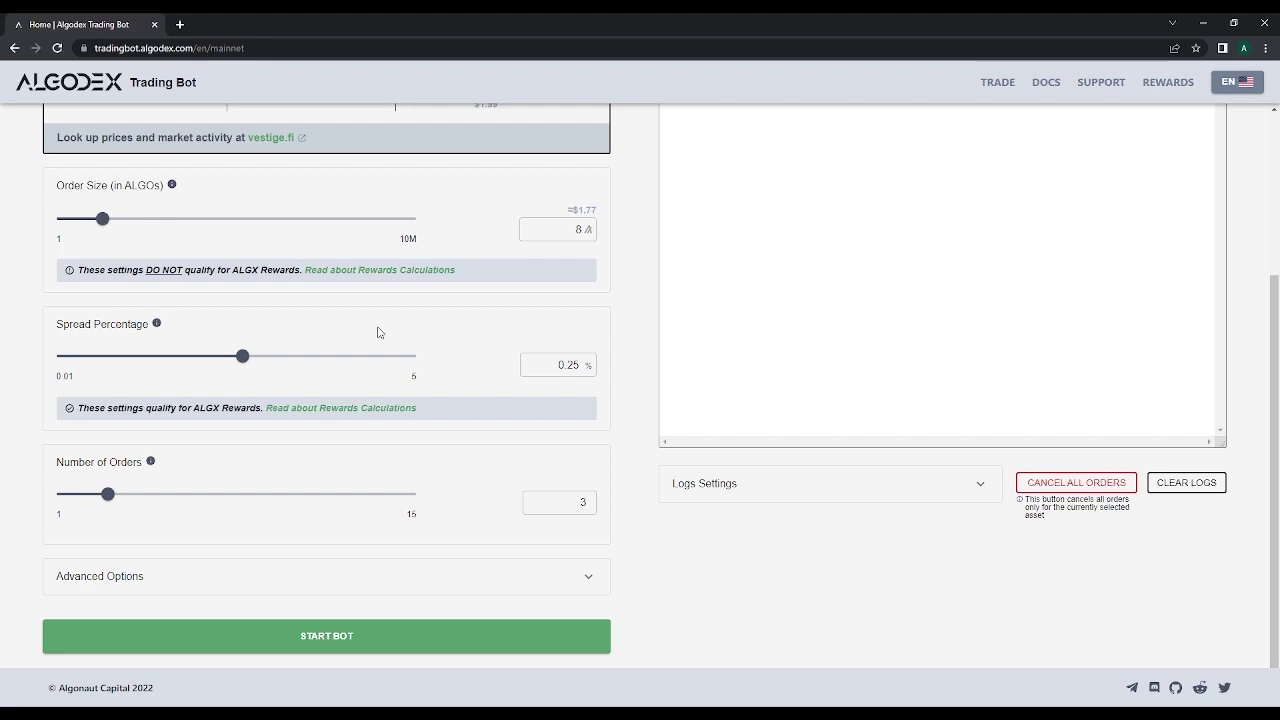
pyautogui.doubleClick(559, 360)
pyautogui.write('1')
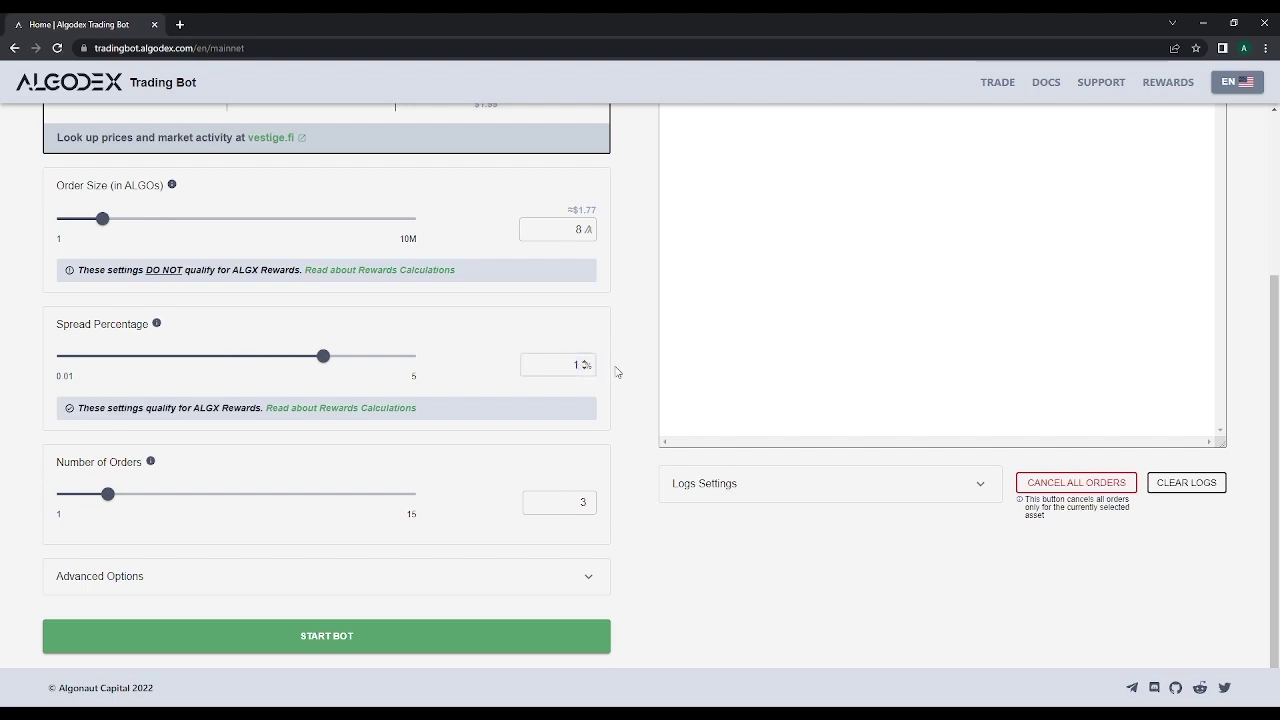
pyautogui.click(617, 372)
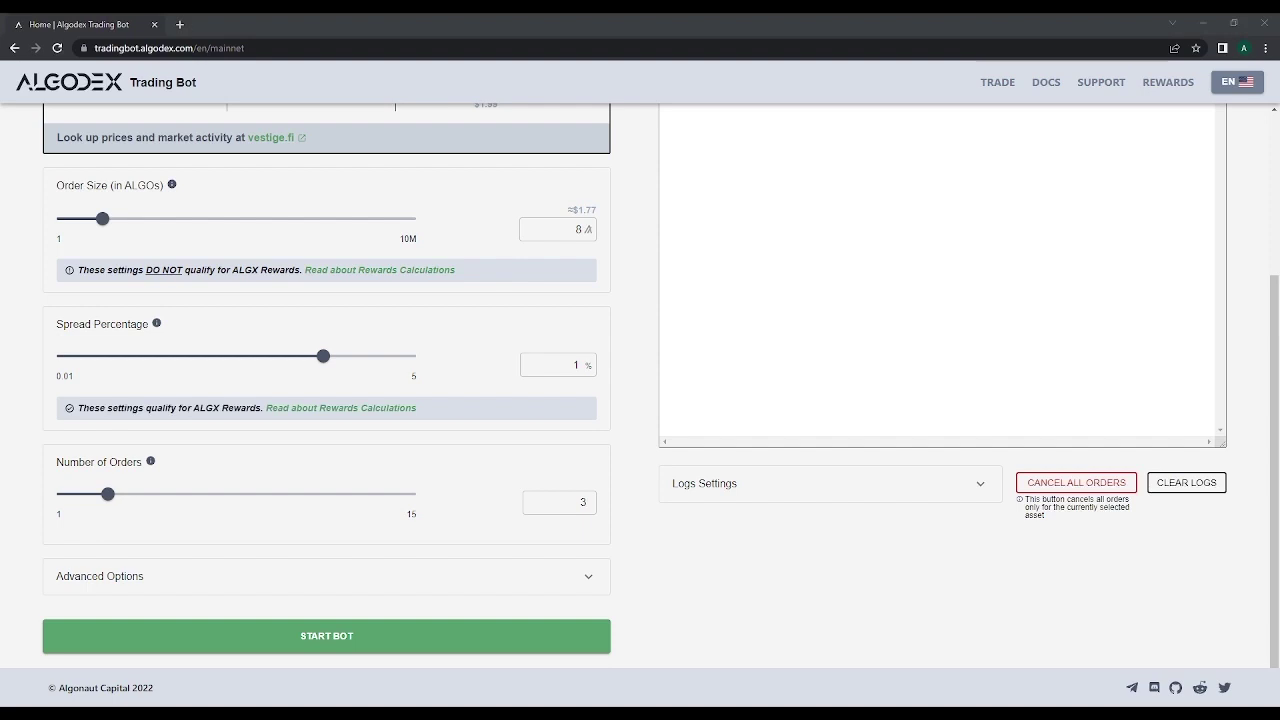
# Set the number of orders to 1 and expand the Advanced Options.
pyautogui.click(397, 456)
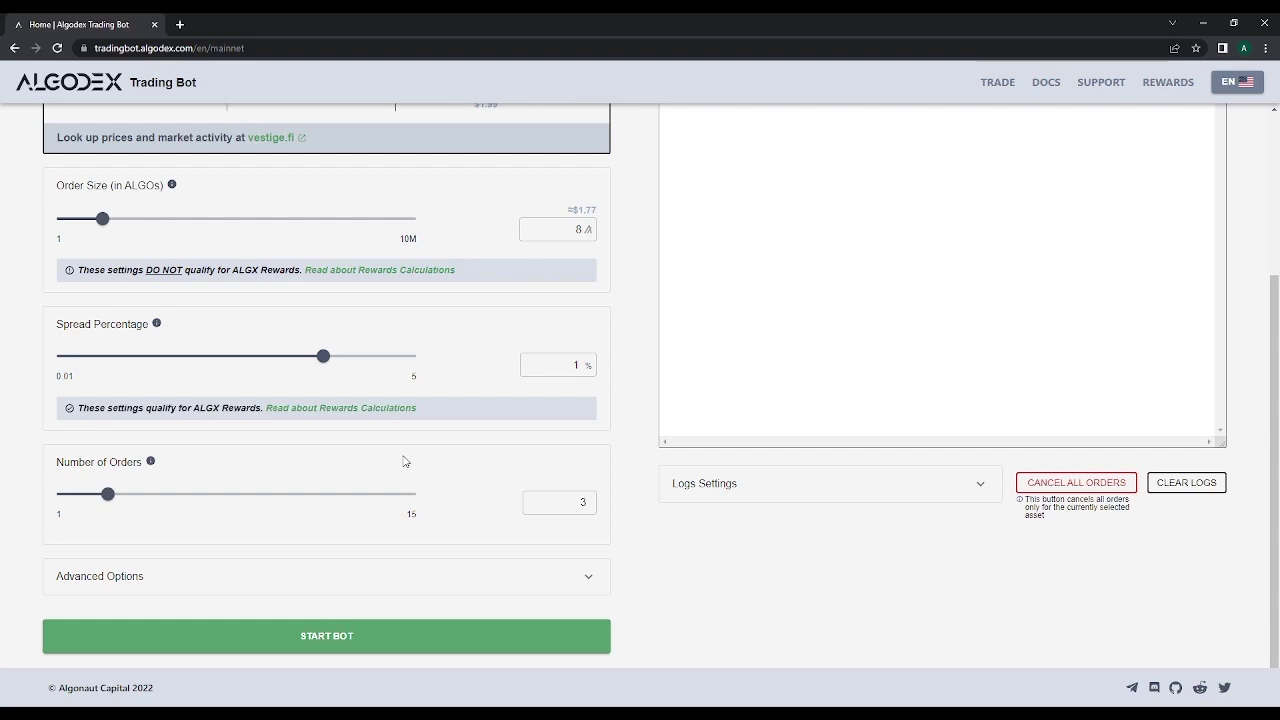
pyautogui.moveTo(581, 502); pyautogui.dragTo(616, 505)
pyautogui.write('1')
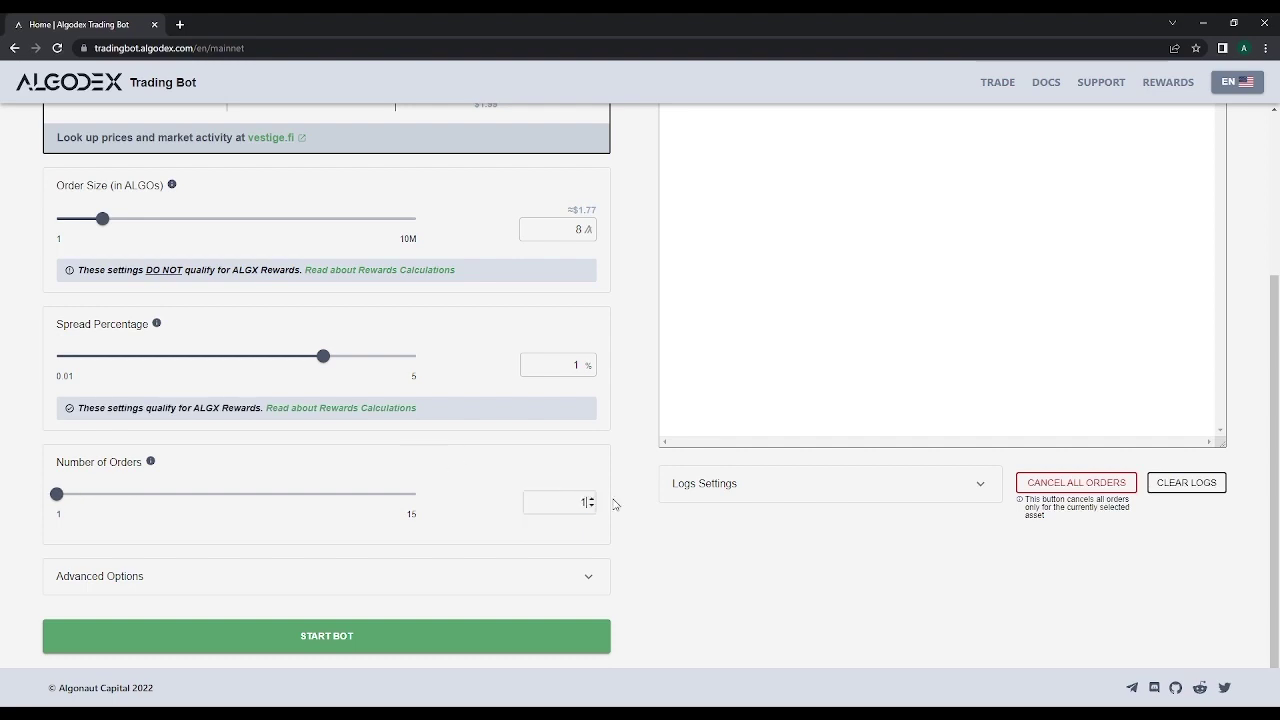
pyautogui.click(613, 500)
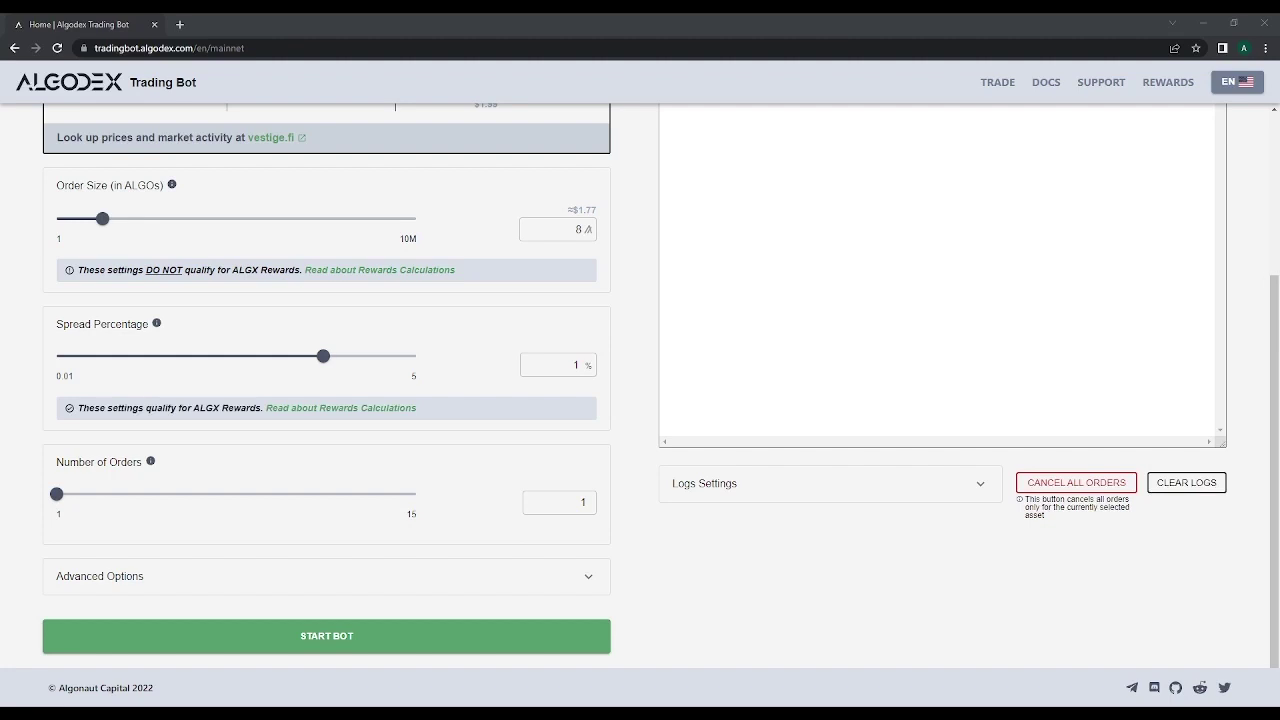
pyautogui.click(197, 577)
pyautogui.scroll(-1, 5, 578)
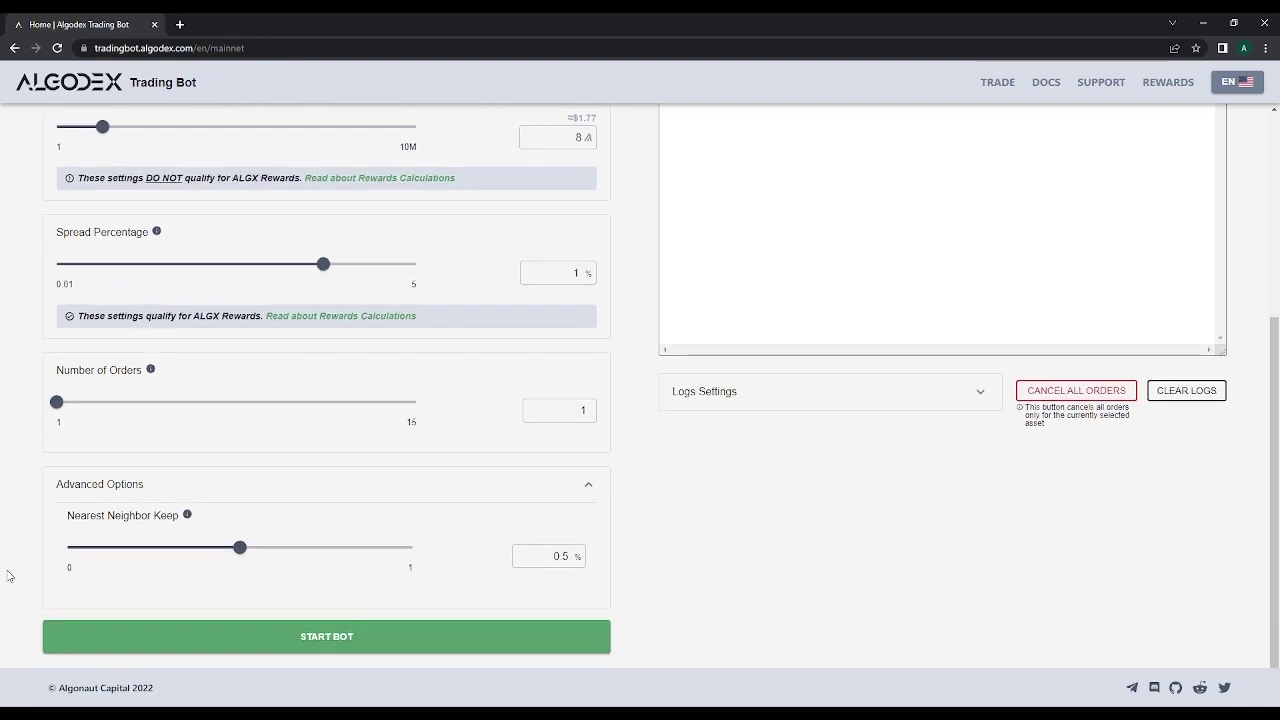
# Try a spread percentage of 1.44 % and return it to 1 %.
pyautogui.moveTo(328, 270)
pyautogui.moveTo(328, 270)
pyautogui.mouseDown()
pyautogui.moveTo(262, 268)
pyautogui.moveTo(348, 266)
pyautogui.mouseUp()
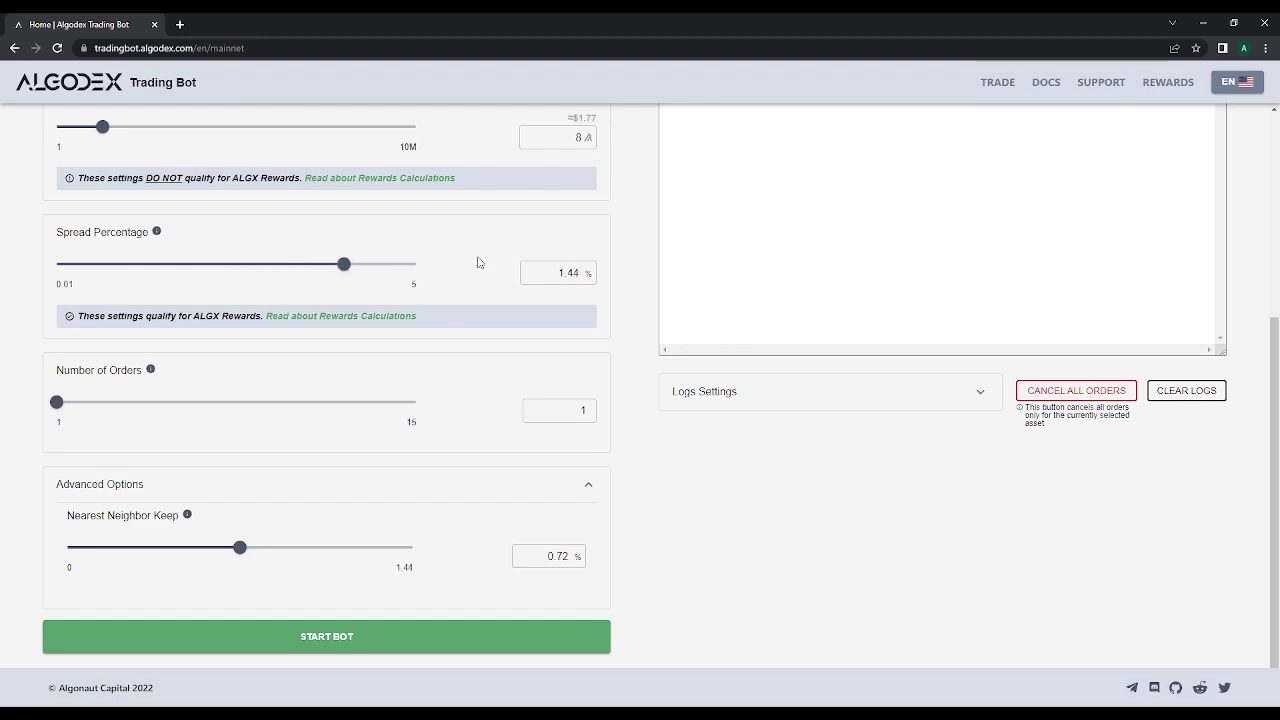
pyautogui.moveTo(535, 273); pyautogui.dragTo(617, 274)
pyautogui.write('1')
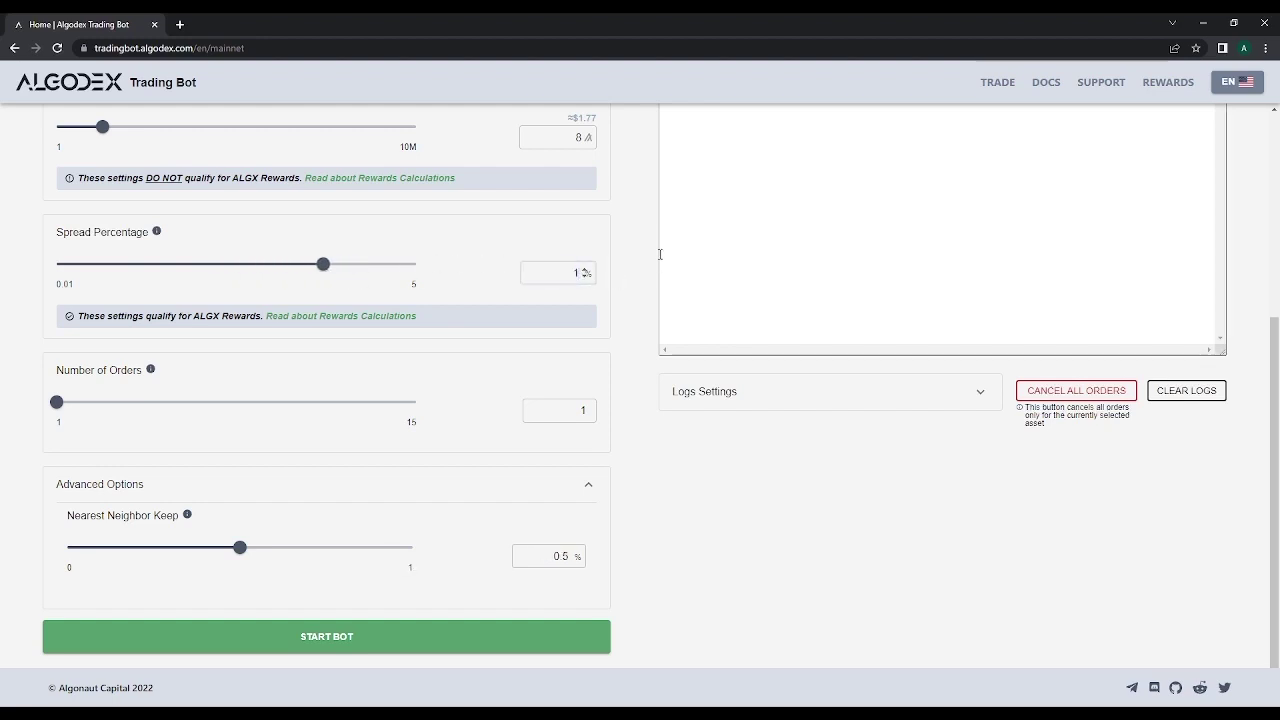
pyautogui.click(640, 291)
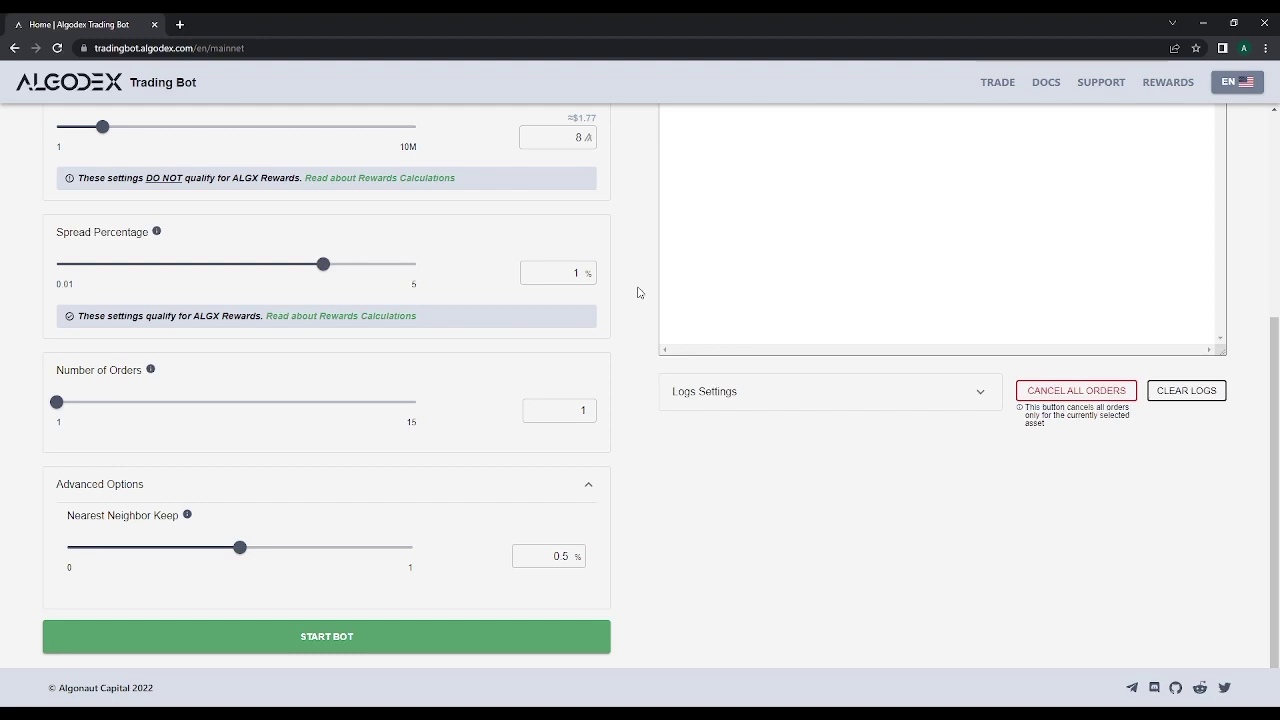
# Check the configured bot settings and start the bot.
pyautogui.click(578, 556)
pyautogui.scroll(5, 711, 606)
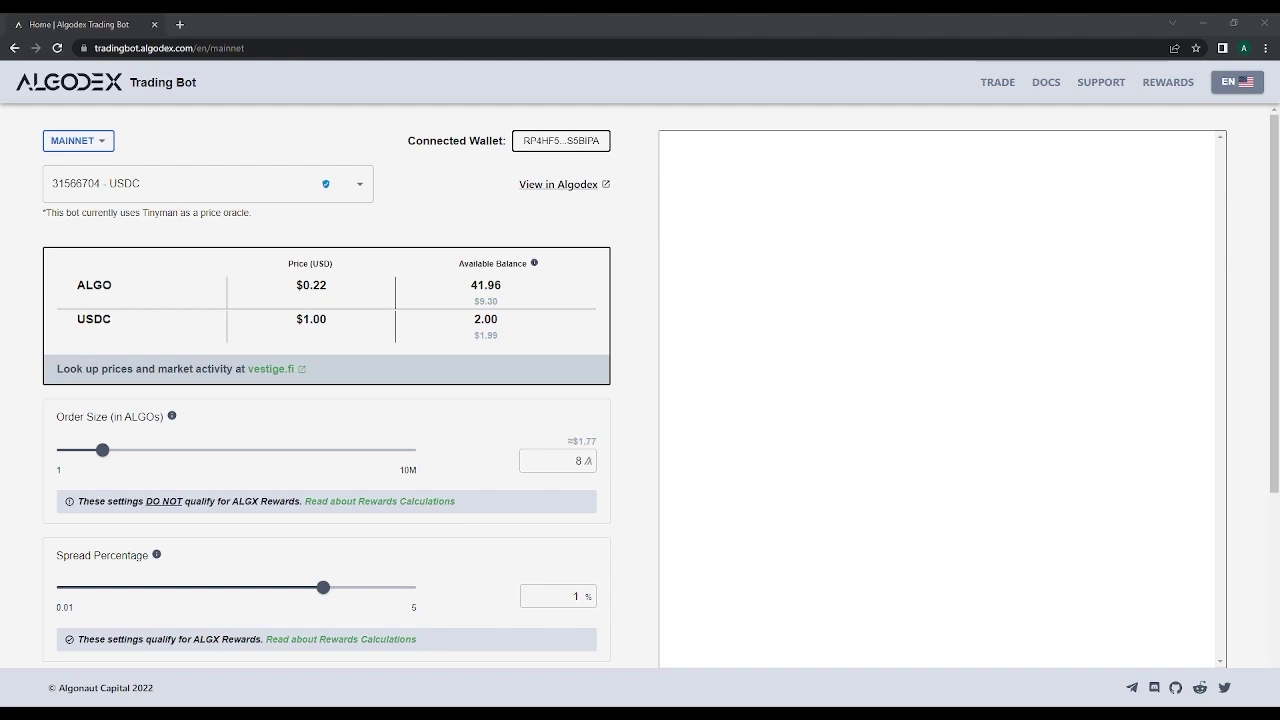
pyautogui.scroll(-1, 640, 400)
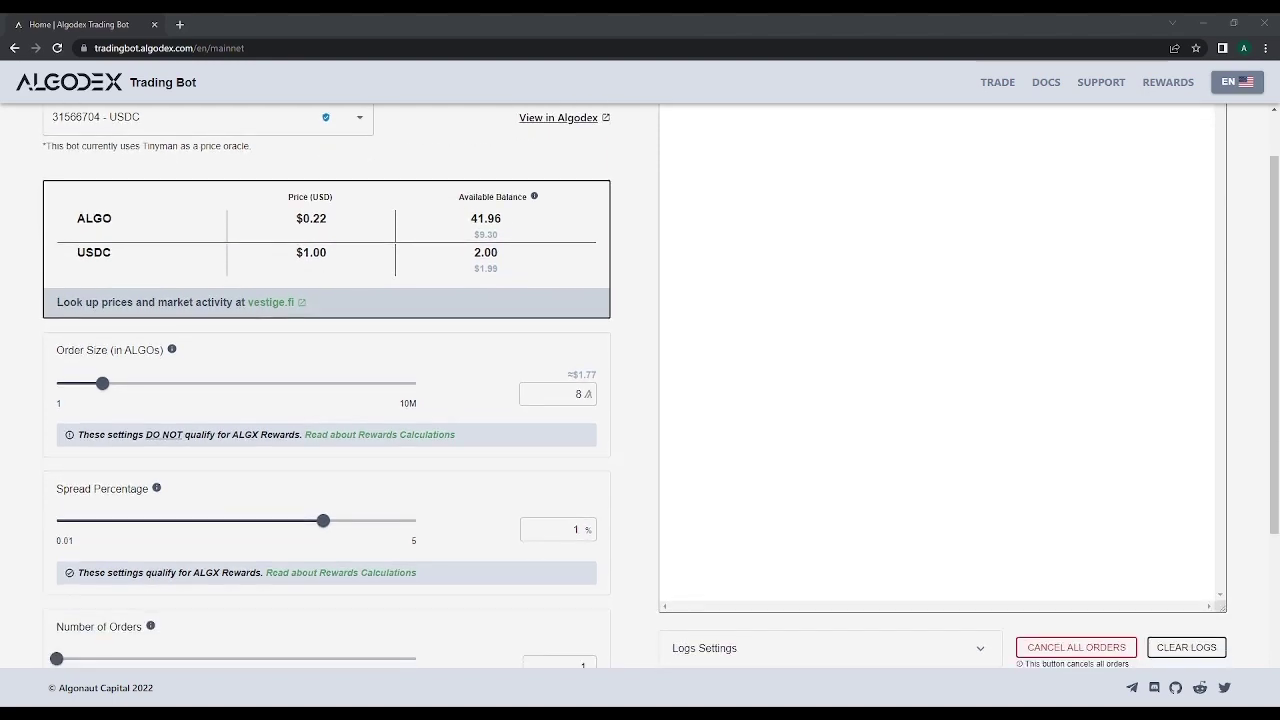
pyautogui.scroll(1, 640, 400)
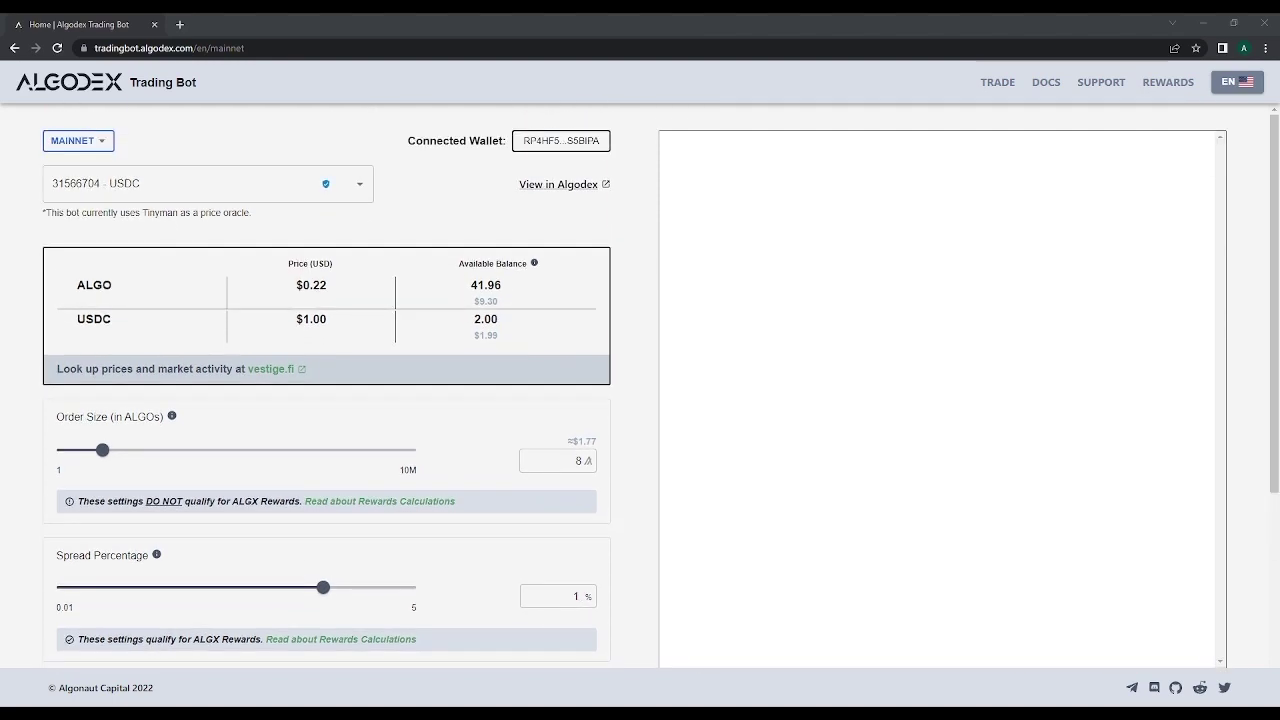
pyautogui.scroll(-5, 640, 400)
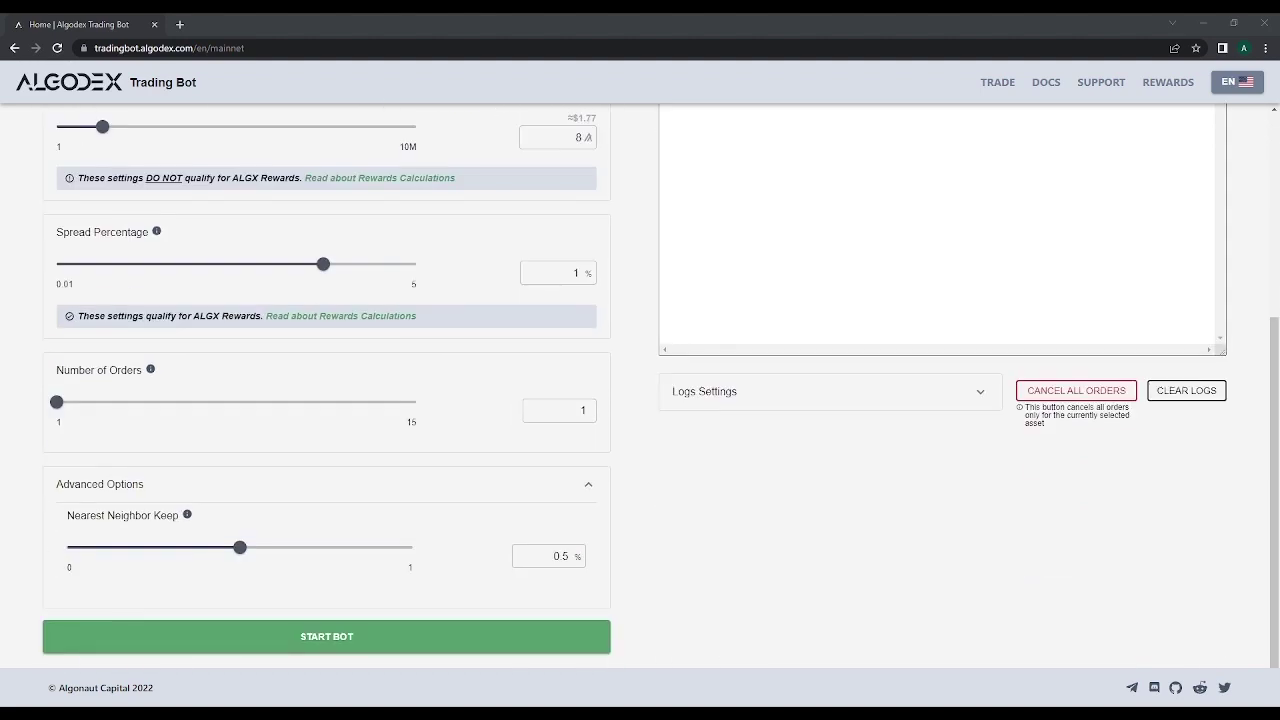
pyautogui.click(372, 642)
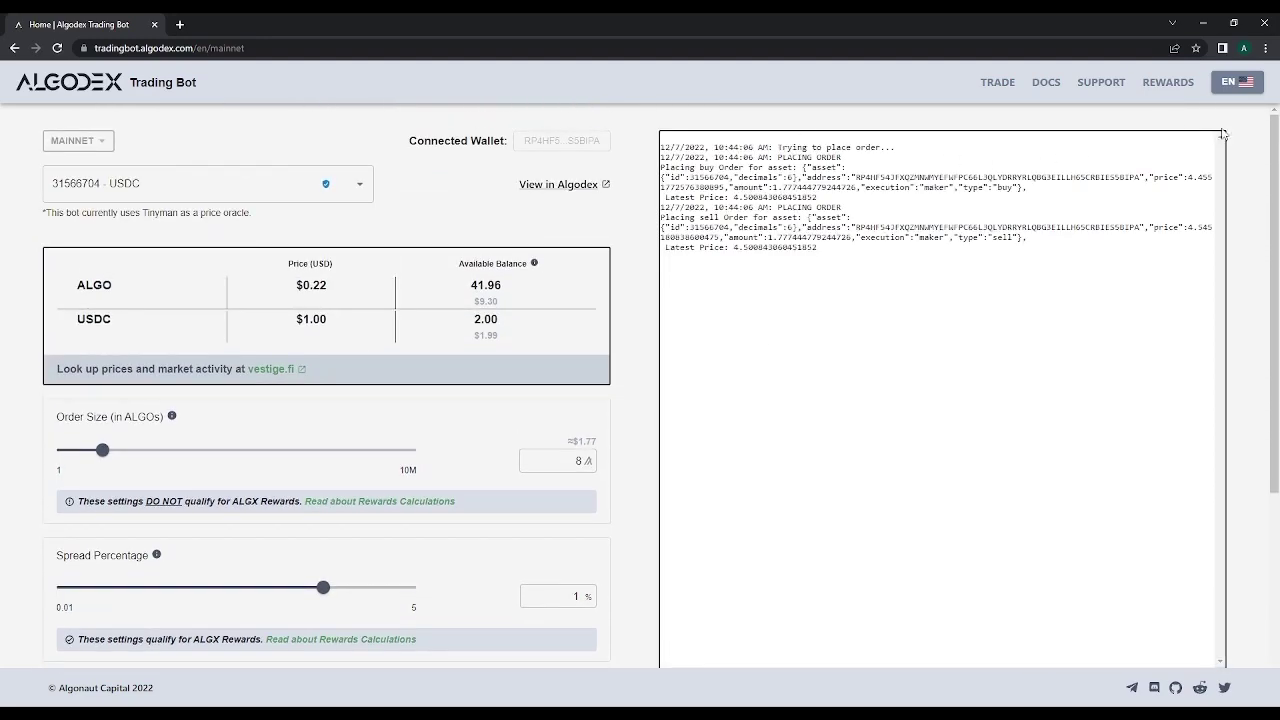
# Review the order placements in the bot's log.
pyautogui.scroll(-1, 1248, 160)
pyautogui.scroll(1, 1251, 172)
pyautogui.scroll(-1, 1250, 189)
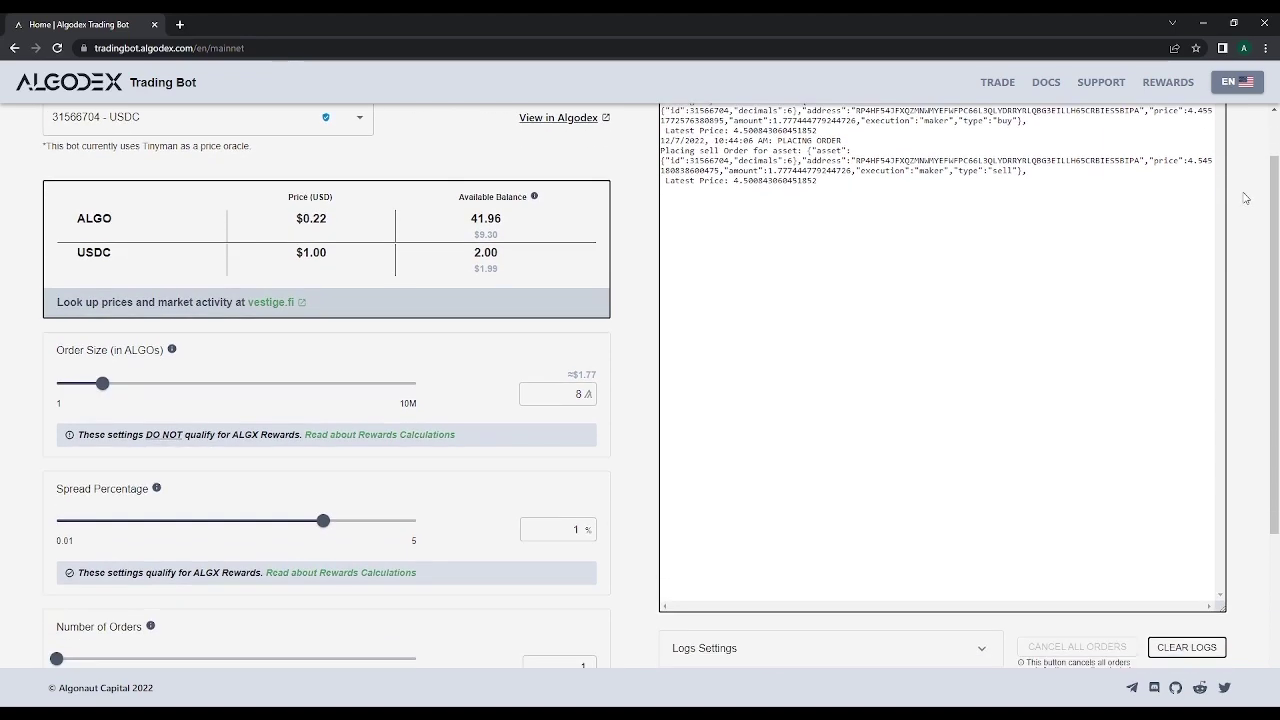
pyautogui.scroll(-4, 1245, 197)
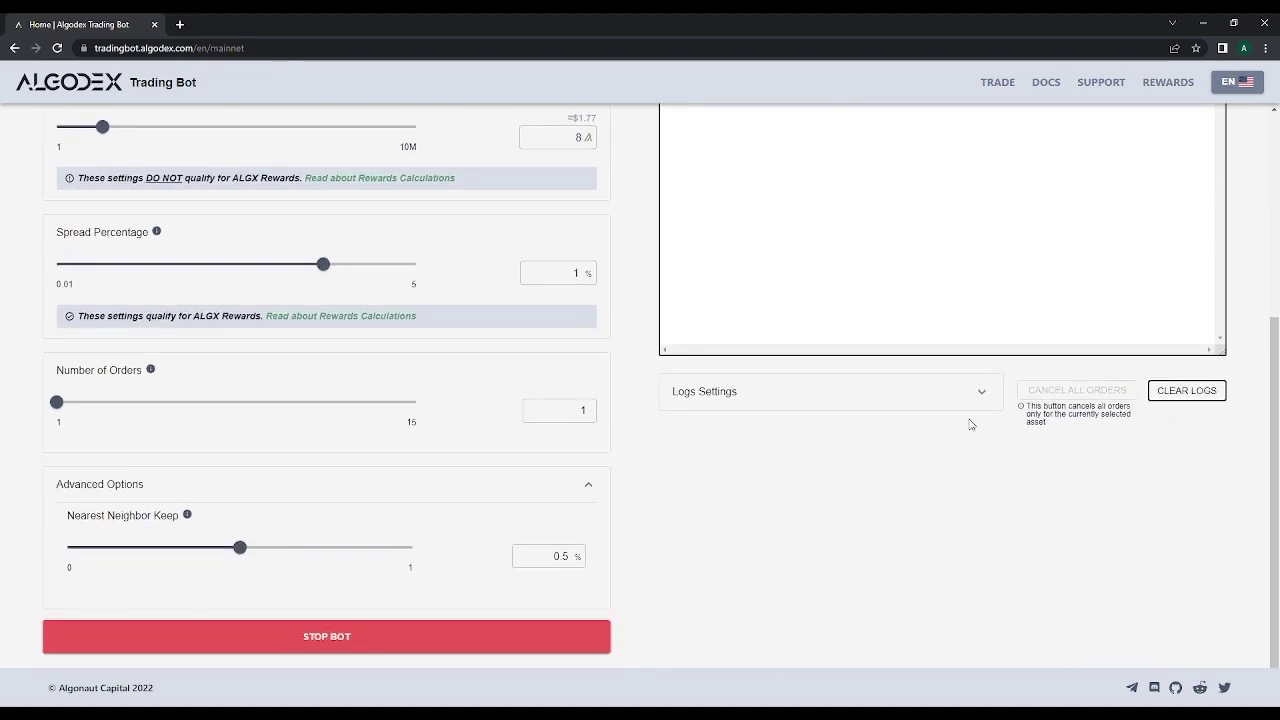